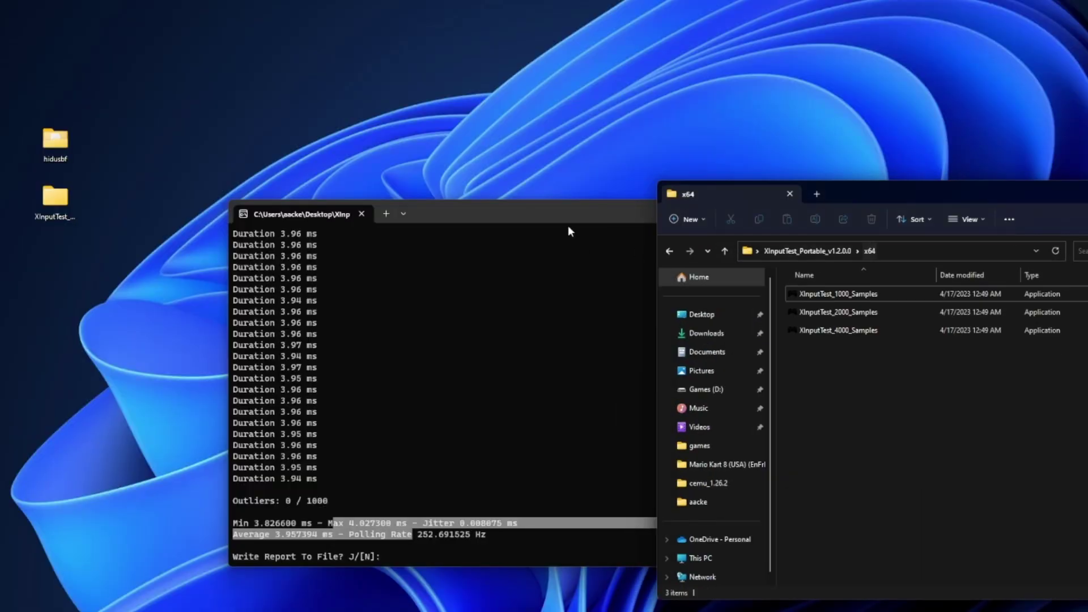
# Step: Close the finished test console and run XInputTest_1000_Samples again for a new controller measurement
pyautogui.moveTo(554, 213); pyautogui.dragTo(765, 188)
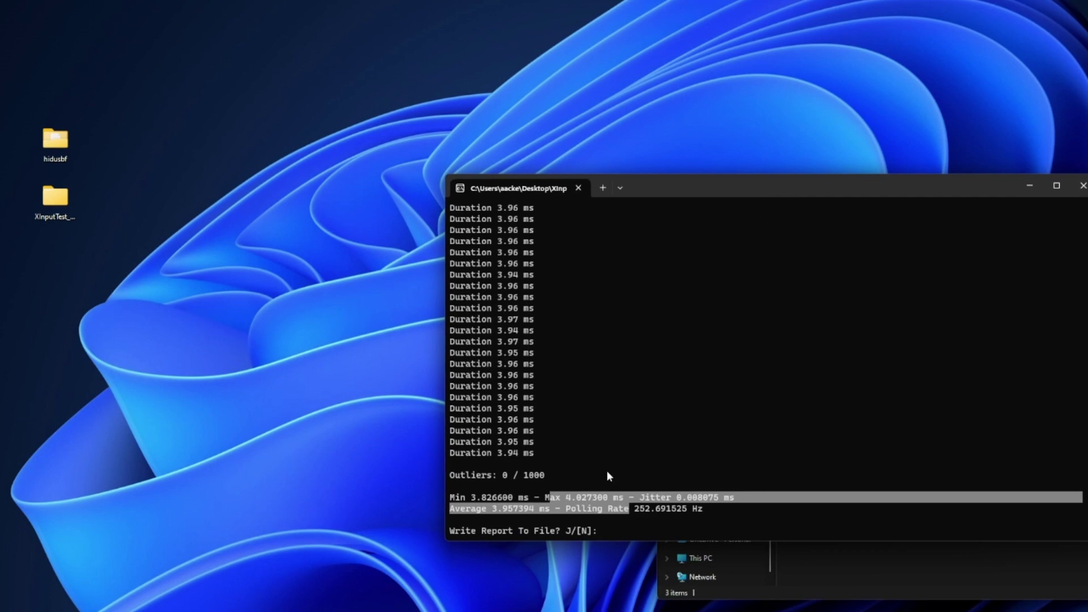
pyautogui.click(1080, 185)
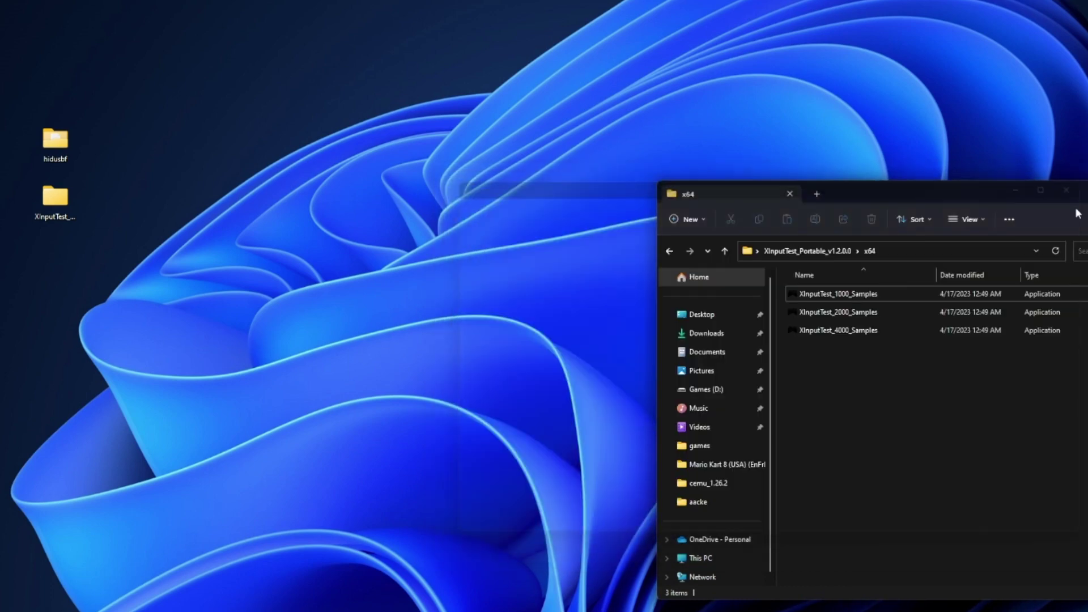
pyautogui.click(830, 294)
pyautogui.doubleClick(830, 294)
pyautogui.moveTo(406, 135); pyautogui.dragTo(878, 173)
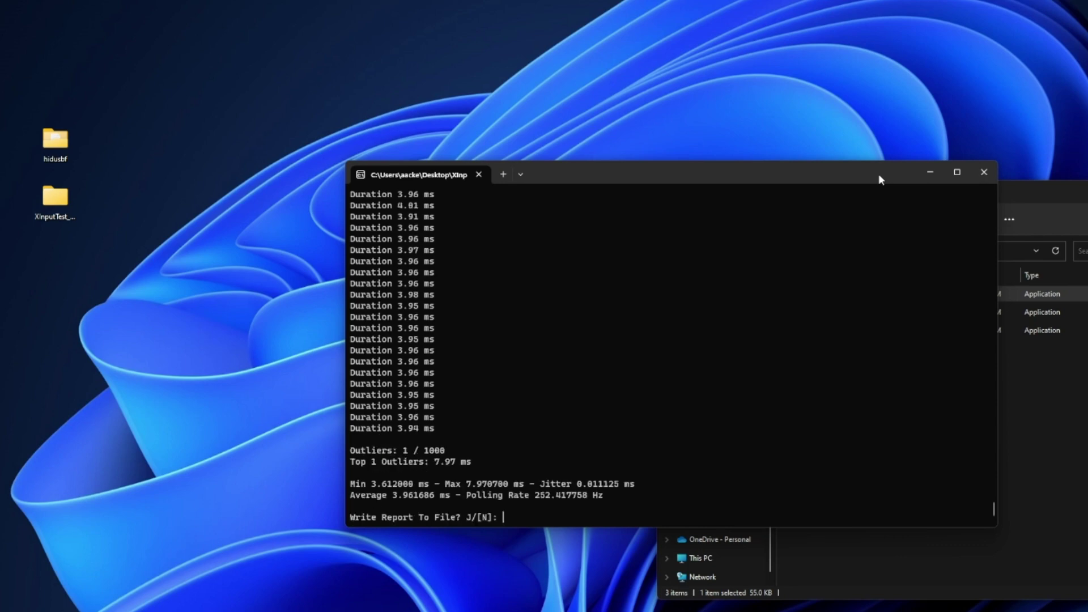
# Step: Examine the jitter and average figures of the finished test run, and close the console without writing a report
pyautogui.doubleClick(491, 483)
pyautogui.moveTo(423, 496); pyautogui.dragTo(372, 495)
pyautogui.click(984, 172)
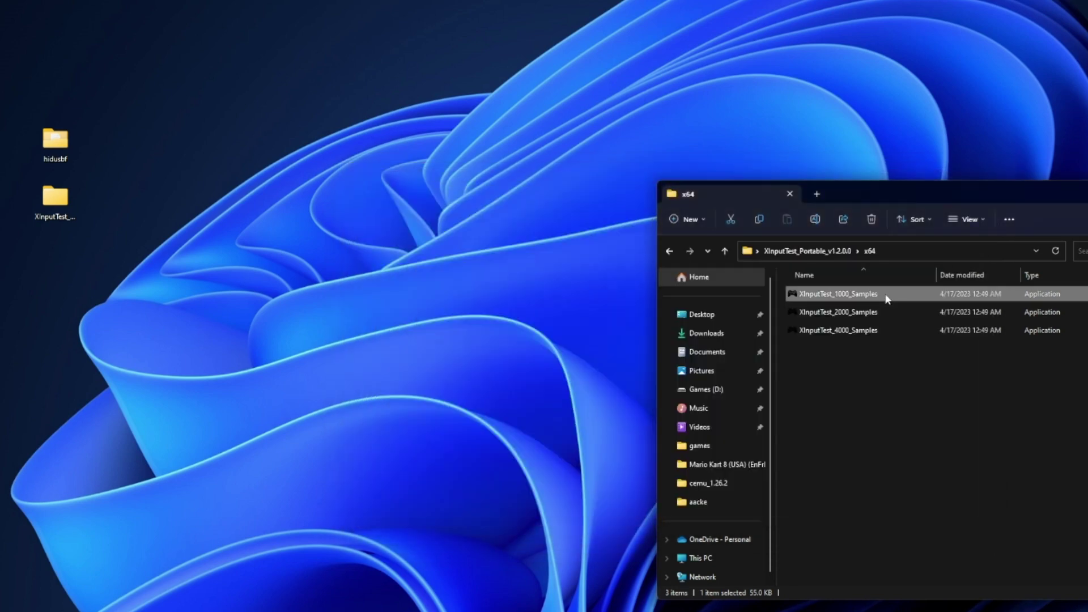
# Step: Run XInputTest_1000_Samples once more and place its console beside the file list
pyautogui.doubleClick(839, 294)
pyautogui.moveTo(406, 92); pyautogui.dragTo(622, 209)
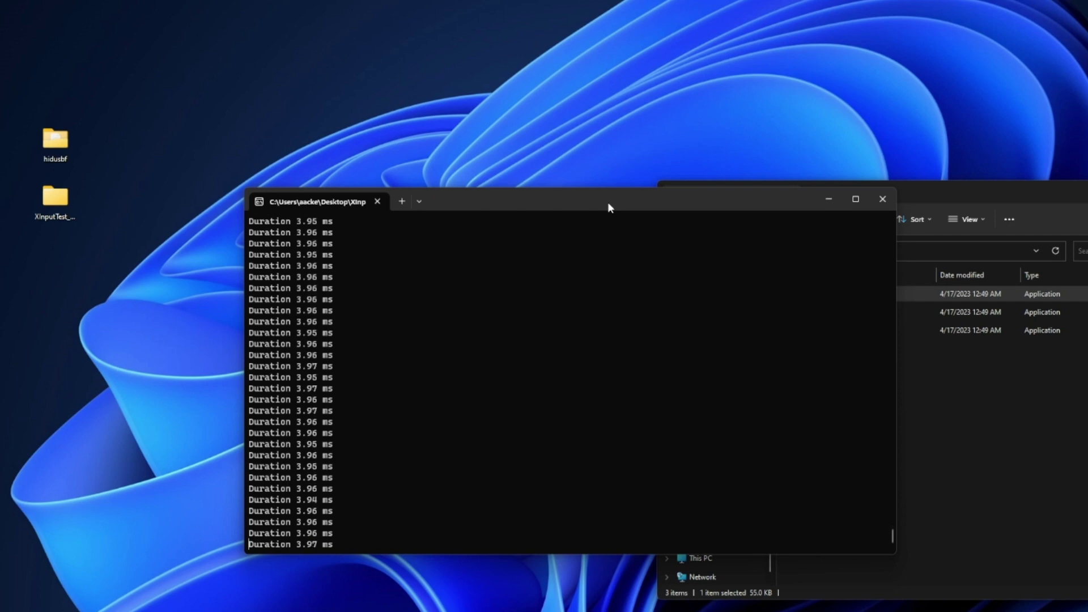
pyautogui.moveTo(589, 220); pyautogui.dragTo(659, 233)
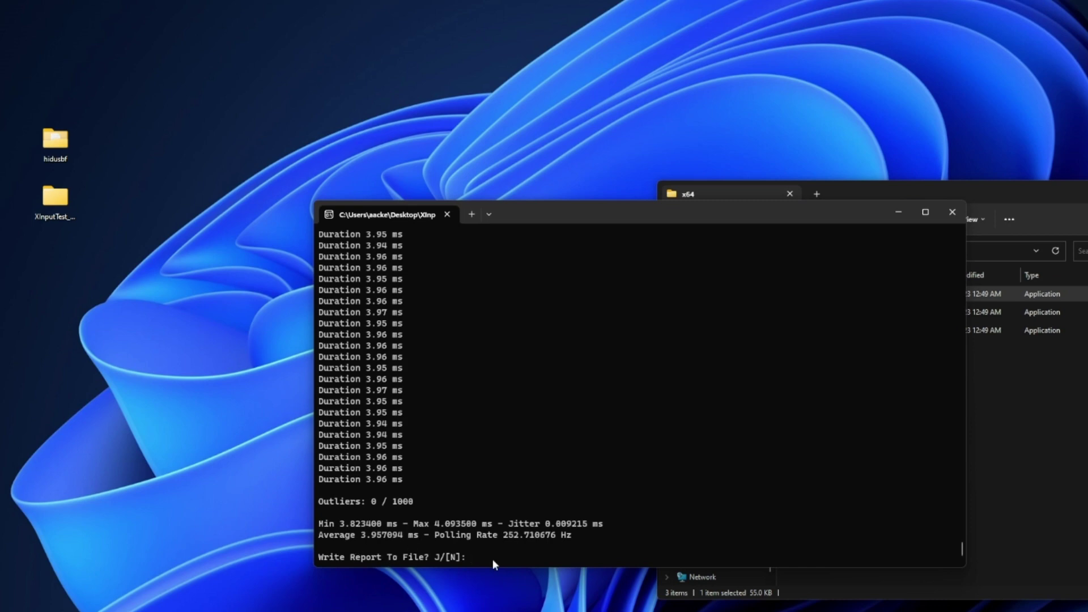
# Step: Examine the polling rate and jitter figures in the results of the latest test run
pyautogui.moveTo(467, 534); pyautogui.dragTo(514, 544)
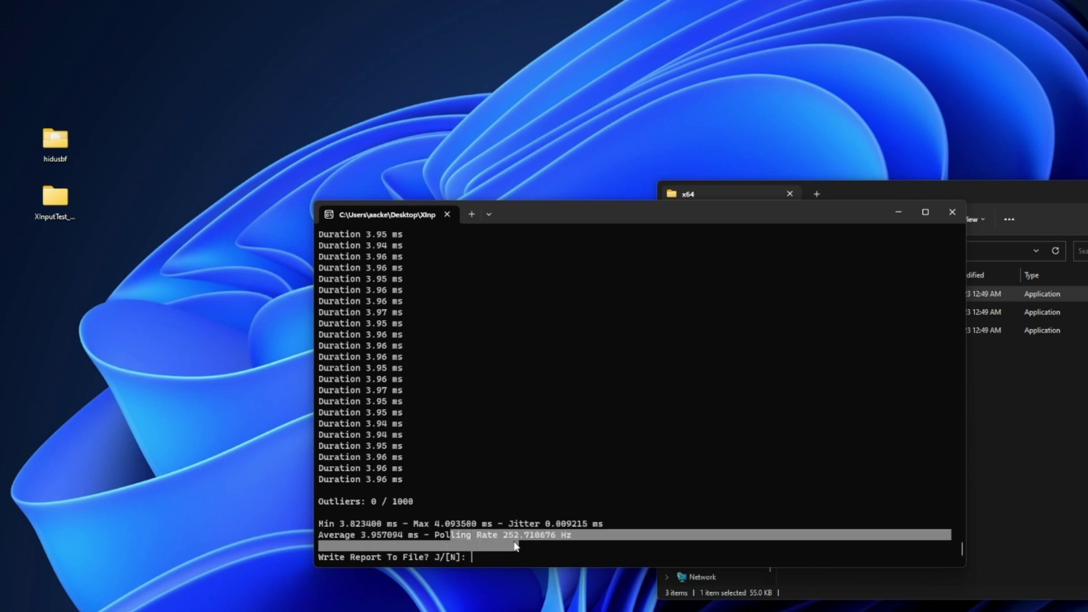
pyautogui.click(513, 539)
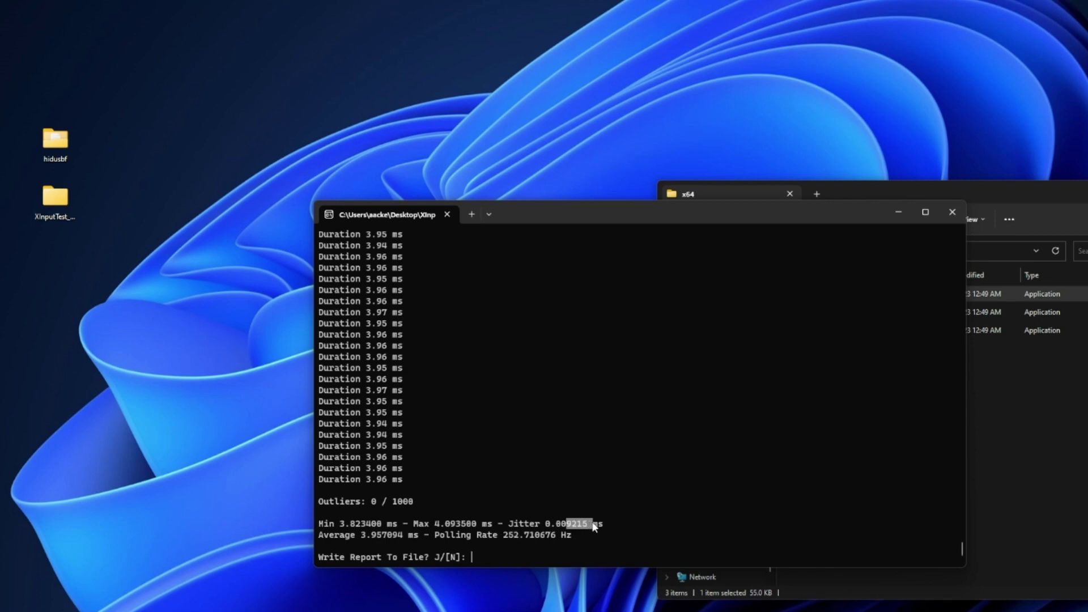
pyautogui.moveTo(546, 513); pyautogui.dragTo(604, 525)
pyautogui.click(613, 499)
pyautogui.moveTo(756, 214); pyautogui.dragTo(783, 215)
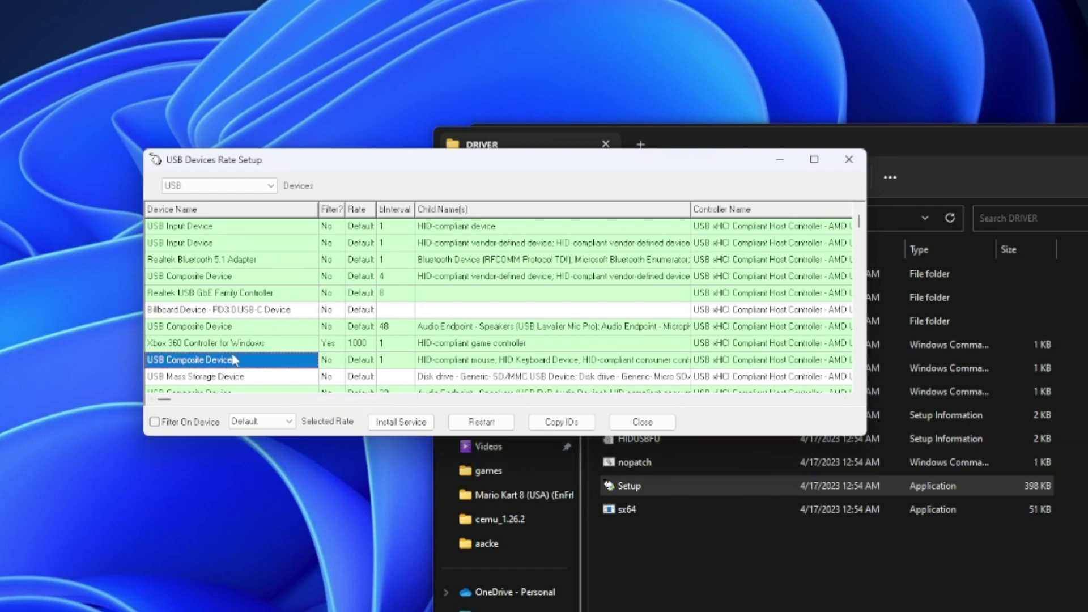
# Step: Install the filter service for the Xbox 360 Controller for Windows with filtering on and the rate at 1000
pyautogui.click(262, 344)
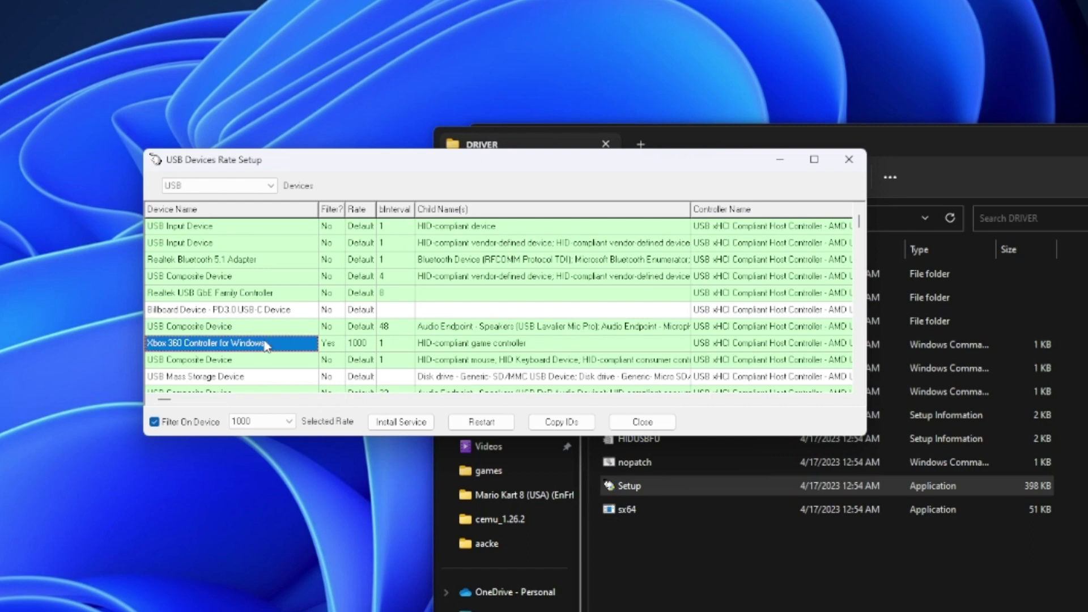
pyautogui.click(405, 424)
pyautogui.click(555, 300)
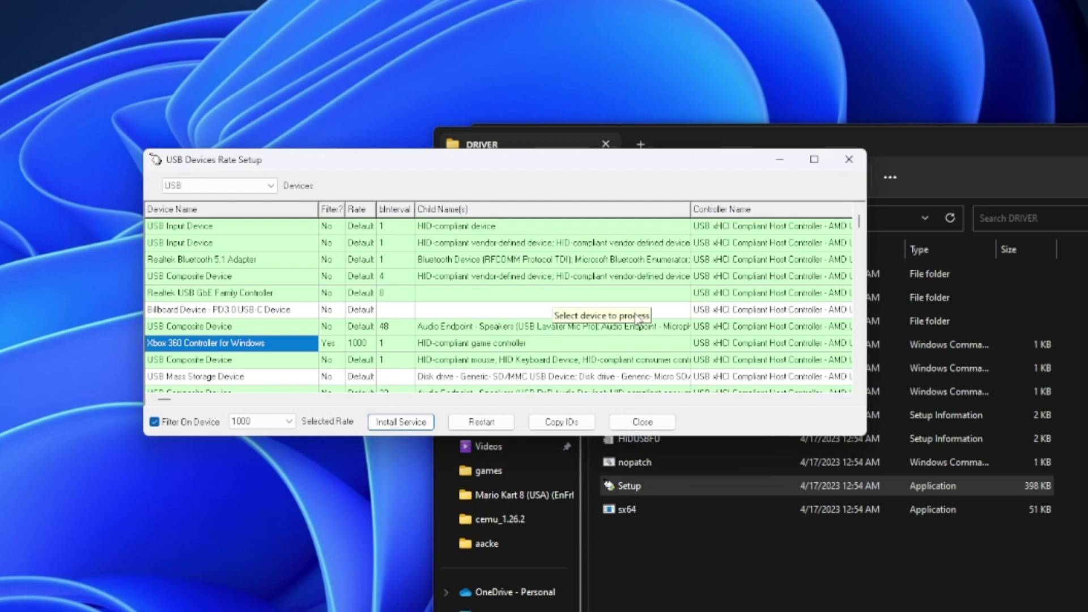
pyautogui.click(483, 348)
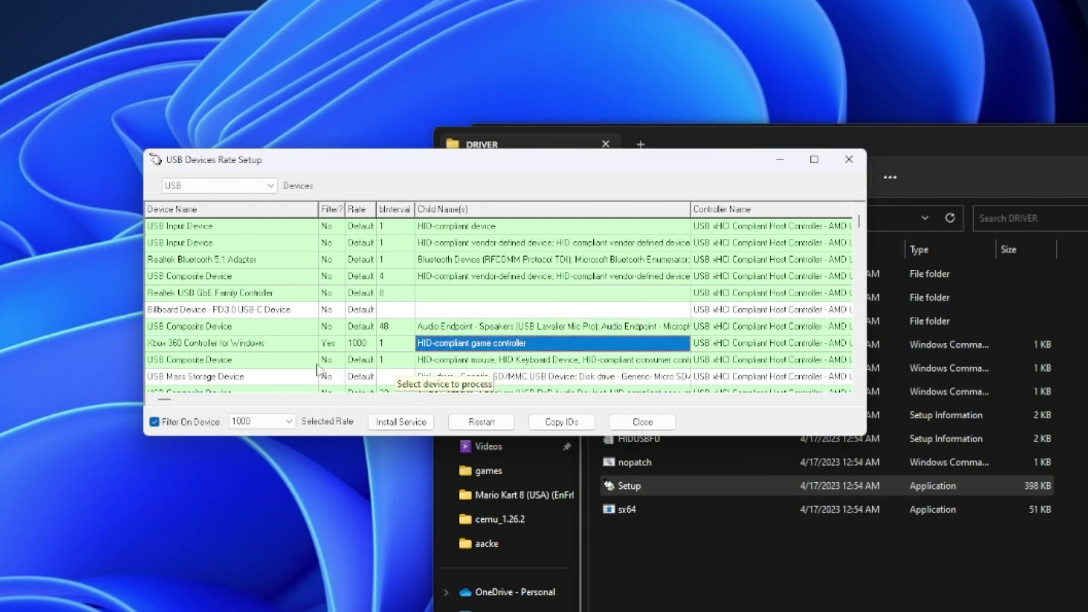
pyautogui.click(299, 345)
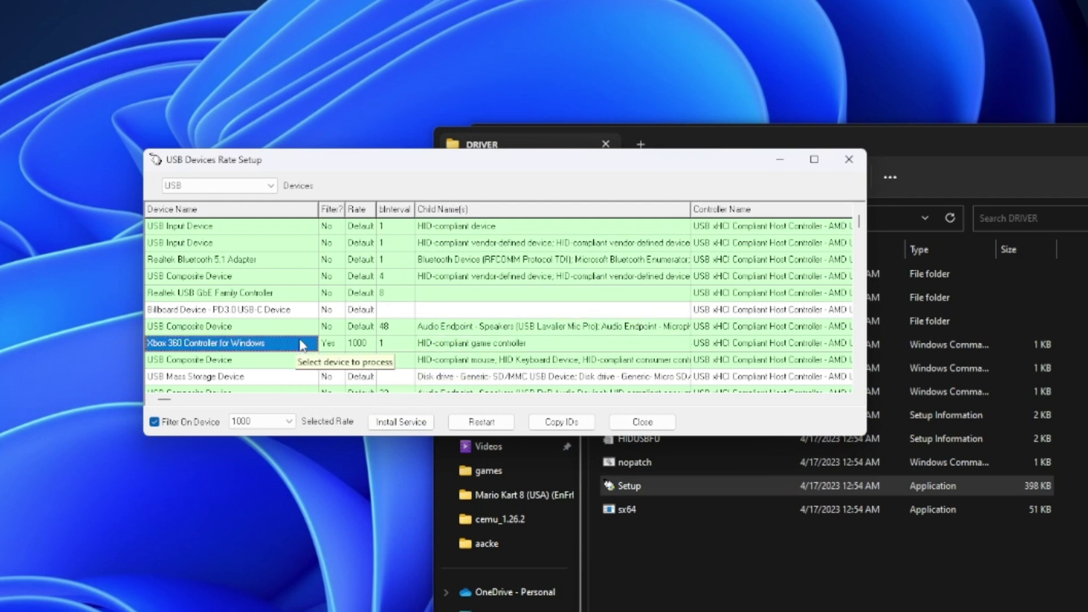
# Step: Look through the list of USB devices, comparing their filter, rate and interval entries with the Xbox 360 controller's
pyautogui.press('Down')
pyautogui.press('Down')
pyautogui.press('Down')
pyautogui.press('Down')
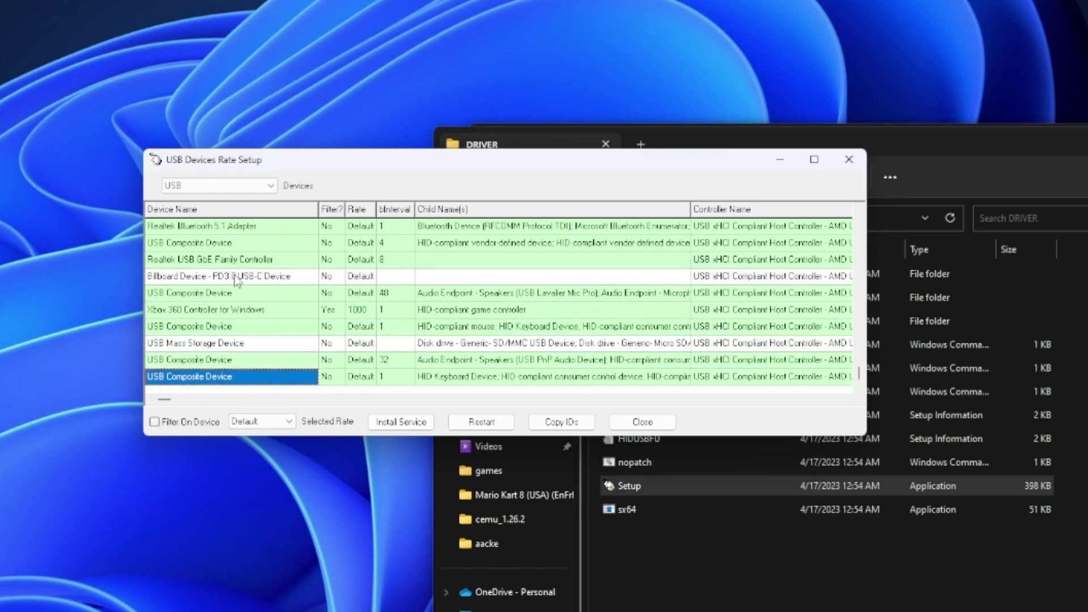
pyautogui.press('Up')
pyautogui.press('Up')
pyautogui.press('Up')
pyautogui.press('Up')
pyautogui.press('Up')
pyautogui.press('Up')
pyautogui.press('Up')
pyautogui.press('Up')
pyautogui.press('Up')
pyautogui.press('Up')
pyautogui.press('Up')
pyautogui.click(236, 286)
pyautogui.press('Down')
pyautogui.press('Down')
pyautogui.press('Down')
pyautogui.press('Down')
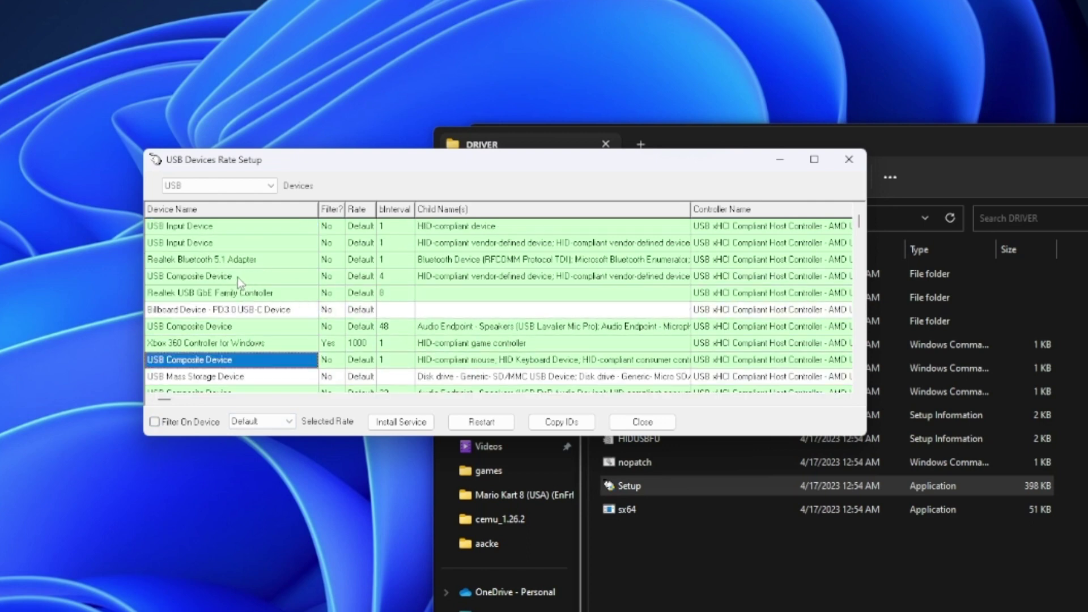
pyautogui.press('Up')
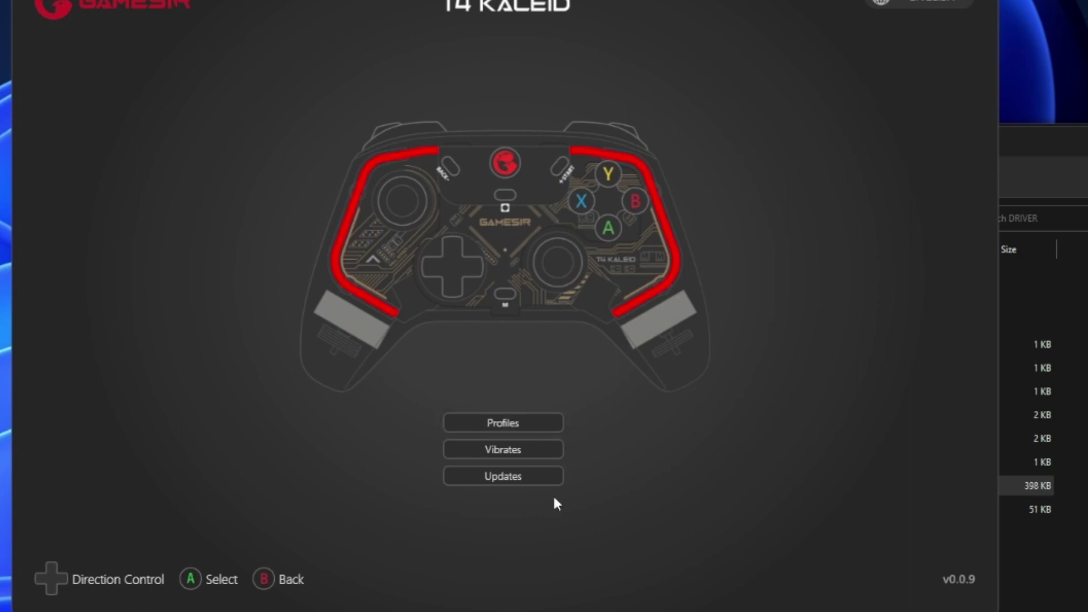
# Step: Open the updates page for the T4 Kaleid controller in the GameSir app
pyautogui.click(549, 476)
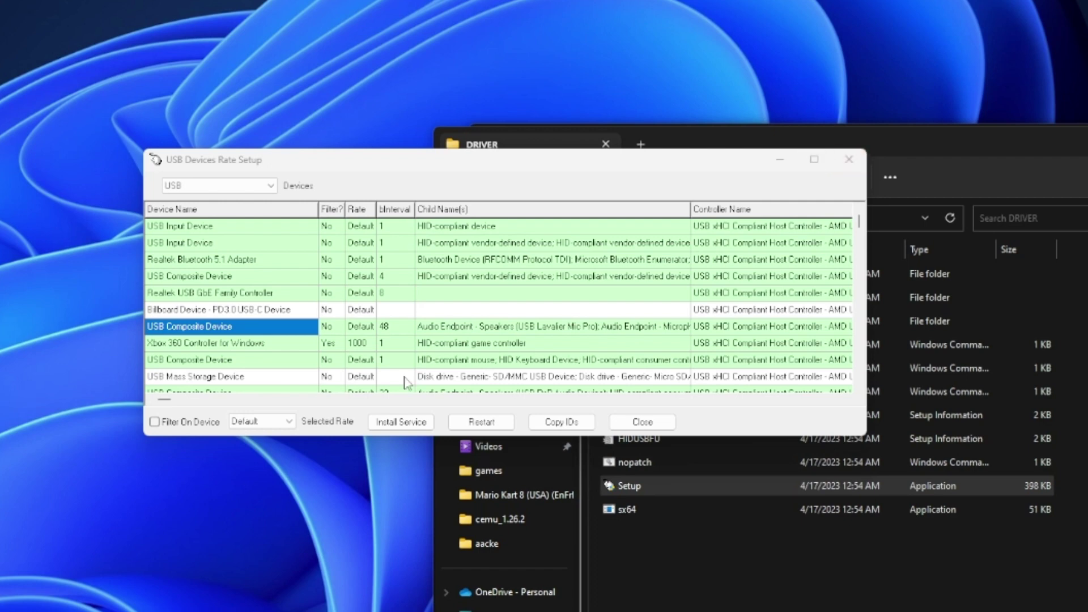
# Step: Close USB Devices Rate Setup with the Xbox 360 controller selected, and open the x64 folder of XInputTest_Portable_v1.2.0.0
pyautogui.click(244, 342)
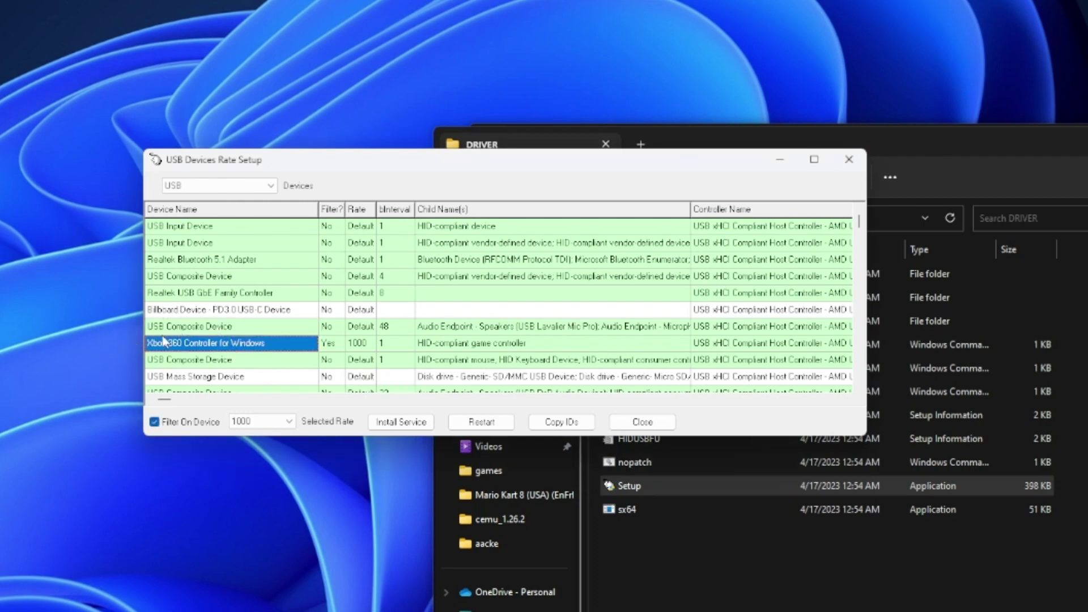
pyautogui.click(642, 422)
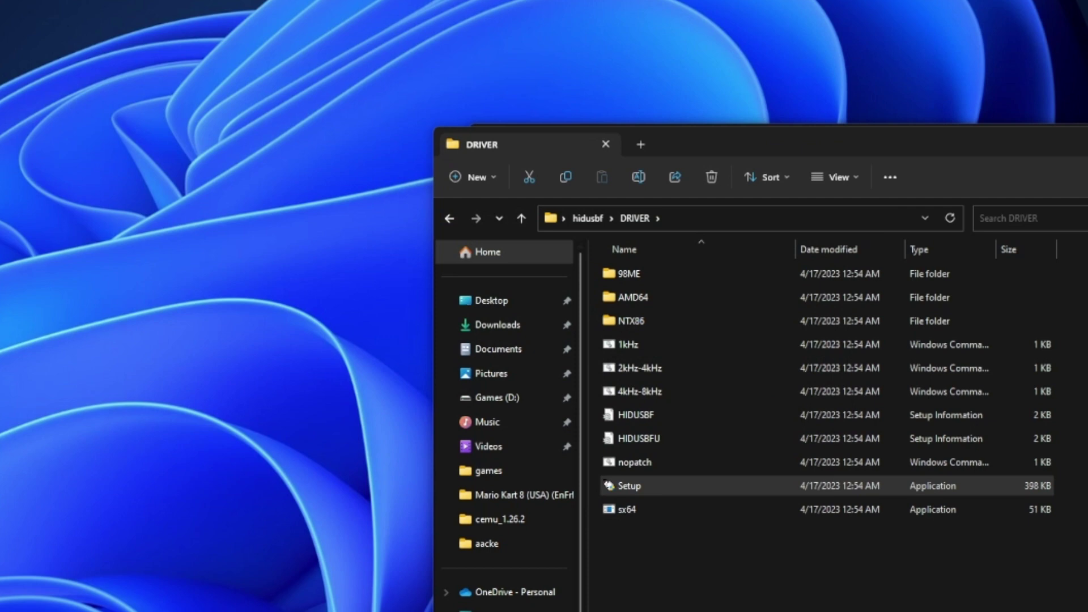
pyautogui.doubleClick(708, 290)
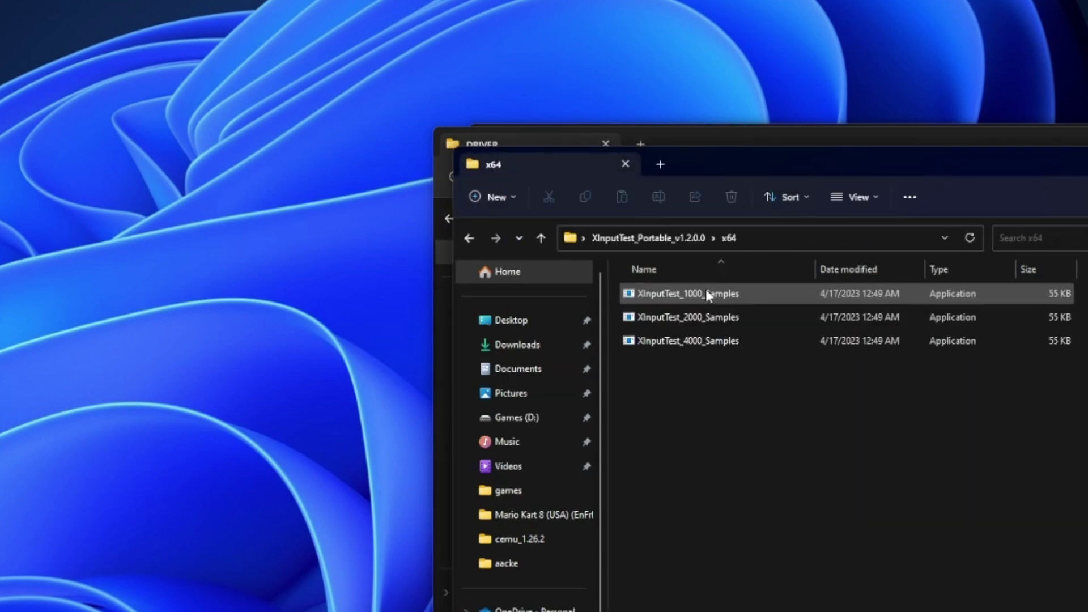
pyautogui.moveTo(852, 166); pyautogui.dragTo(567, 136)
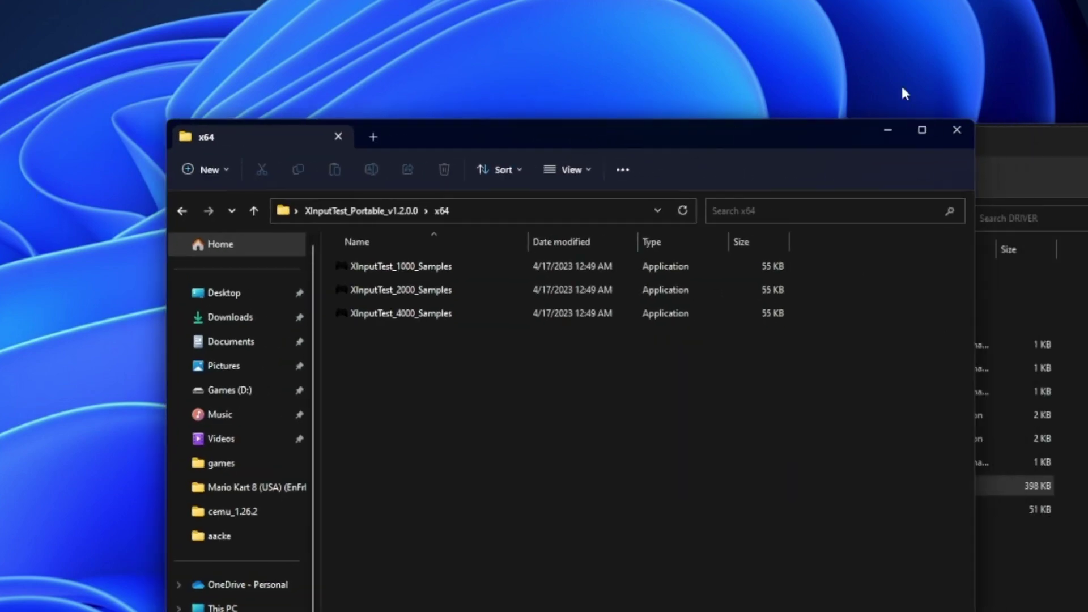